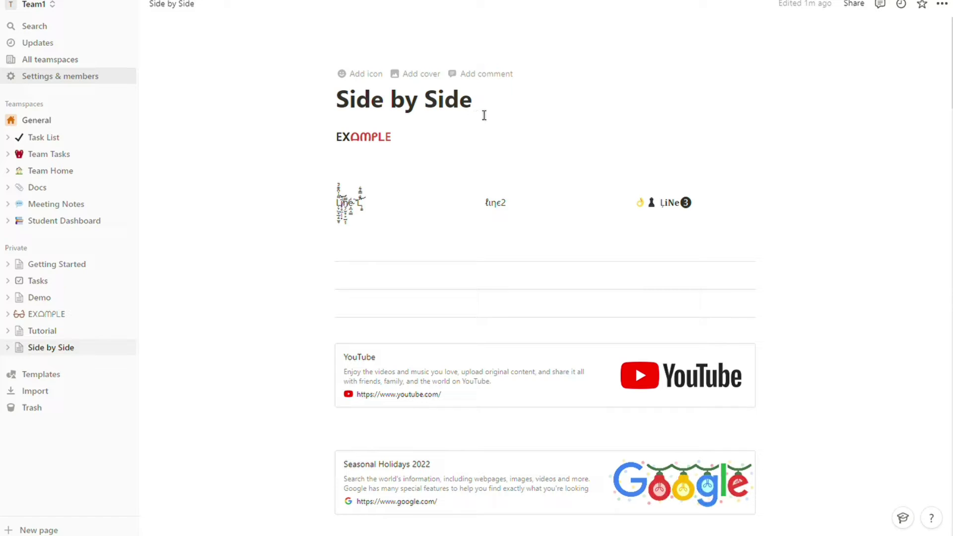
# - Open the EXAMPLE page from the sidebar
pyautogui.moveTo(476, 105); pyautogui.dragTo(347, 113)
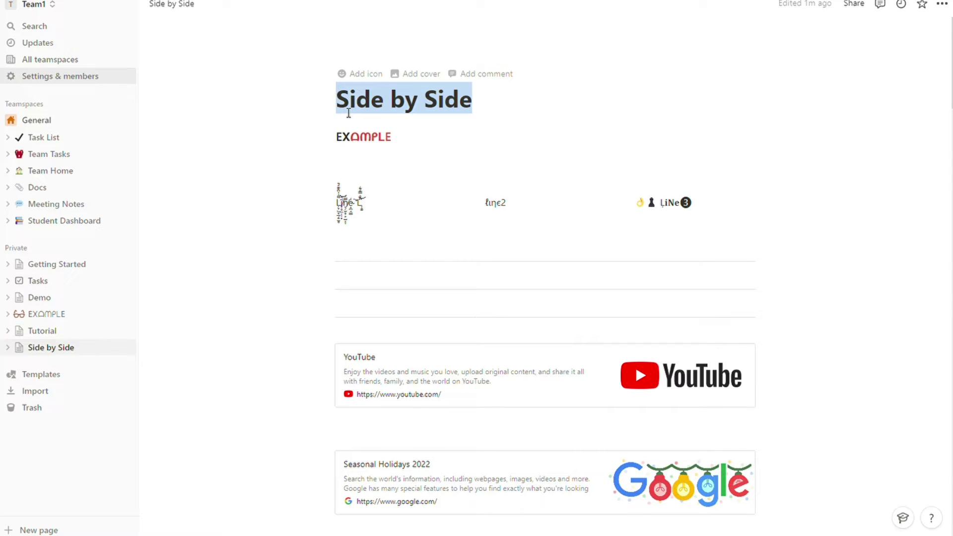
pyautogui.click(485, 115)
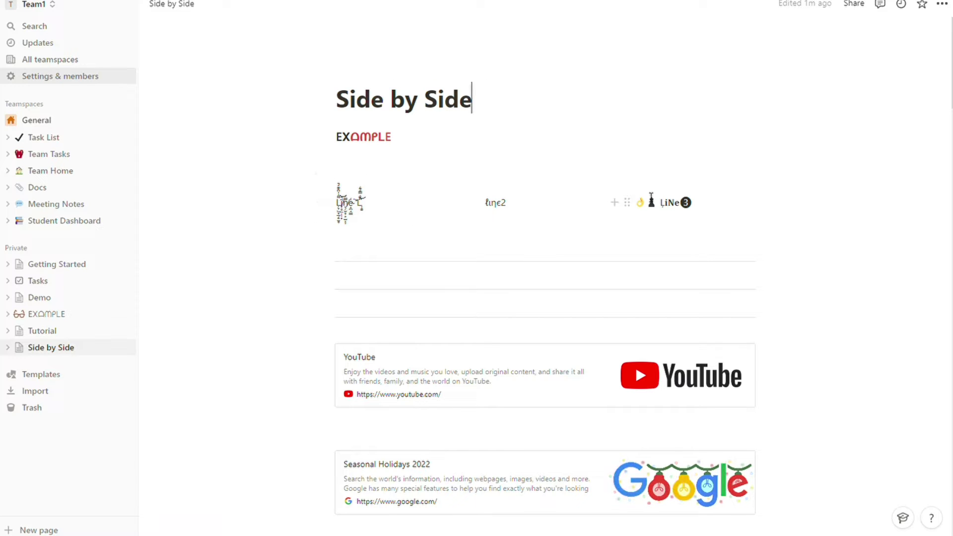
pyautogui.moveTo(471, 482)
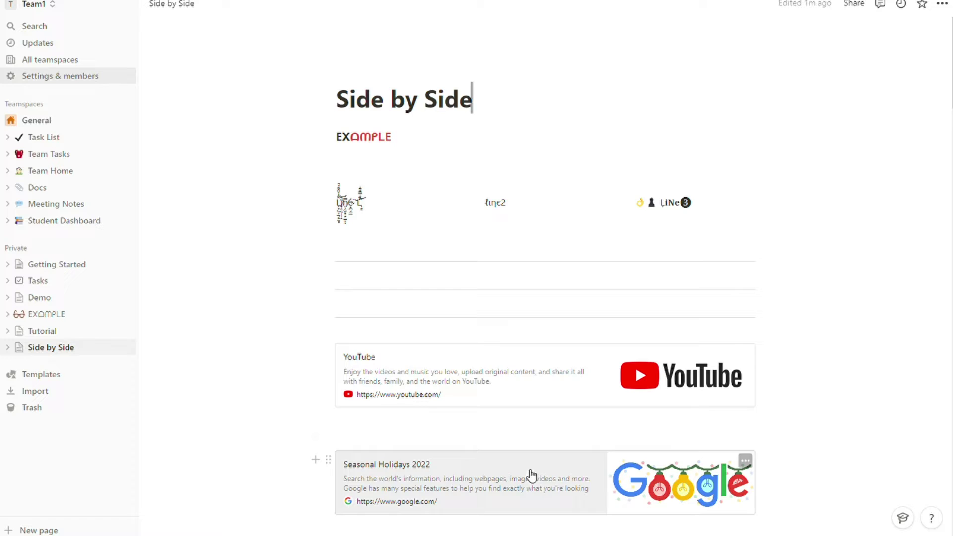
pyautogui.scroll(-2, 543, 407)
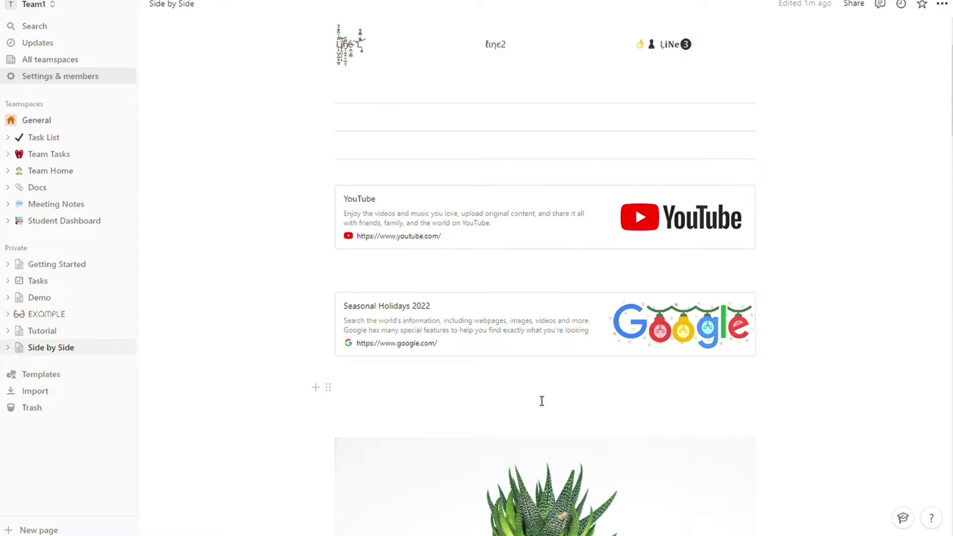
pyautogui.scroll(-1, 533, 387)
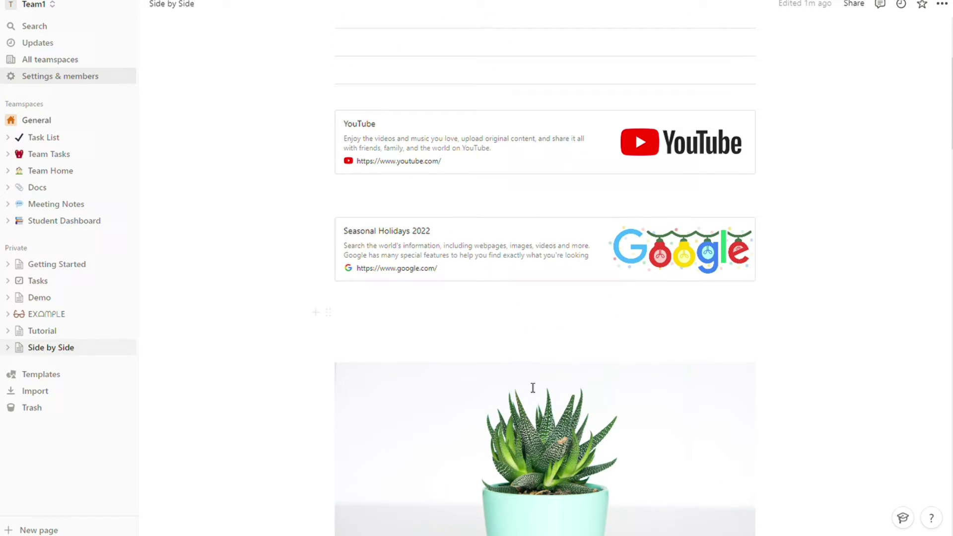
pyautogui.scroll(2, 531, 308)
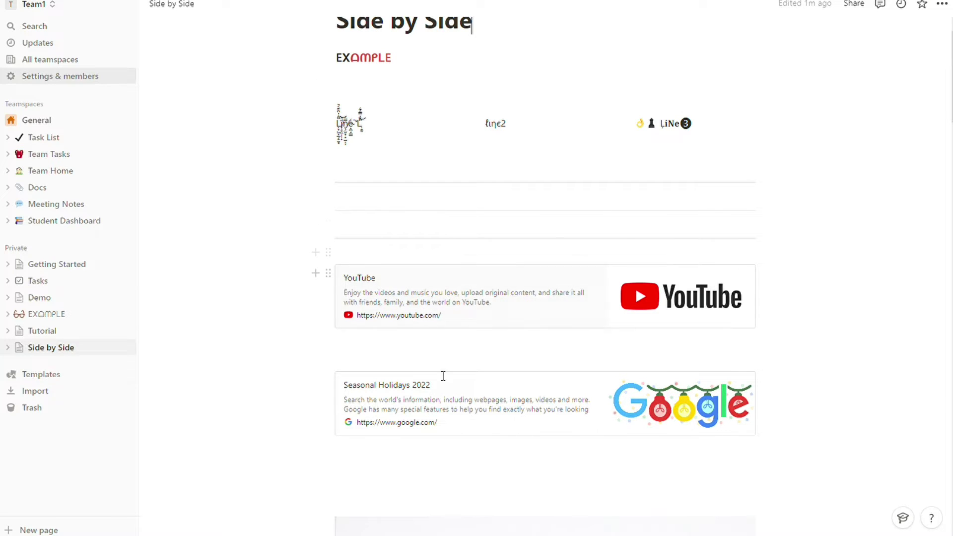
pyautogui.scroll(-2, 503, 462)
pyautogui.scroll(-2, 501, 456)
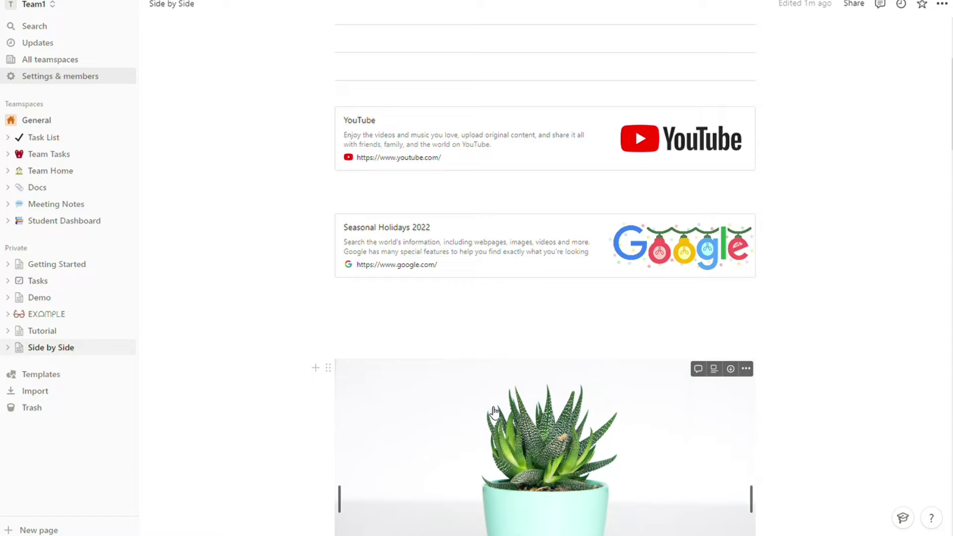
pyautogui.scroll(-2, 538, 331)
pyautogui.scroll(-2, 524, 336)
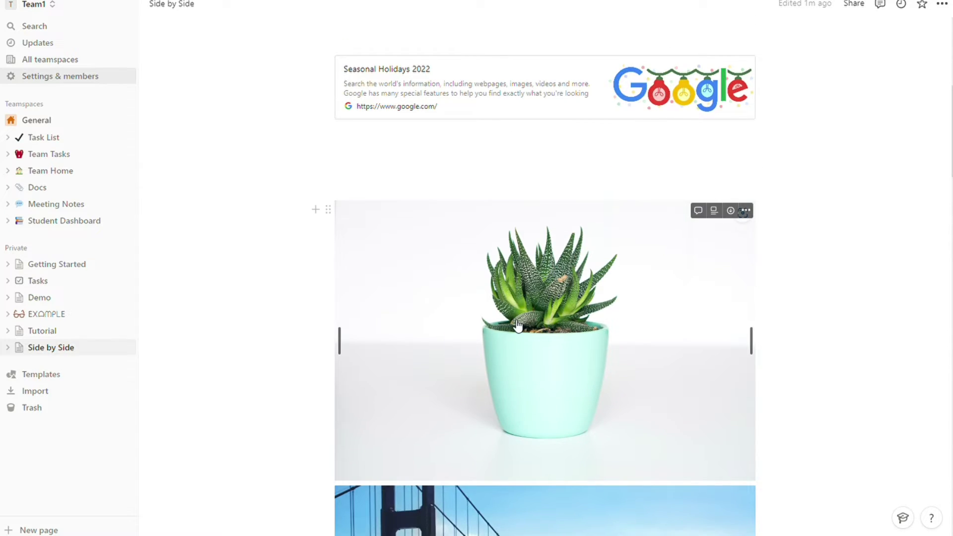
pyautogui.scroll(2, 517, 328)
pyautogui.scroll(3, 516, 325)
pyautogui.scroll(1, 514, 325)
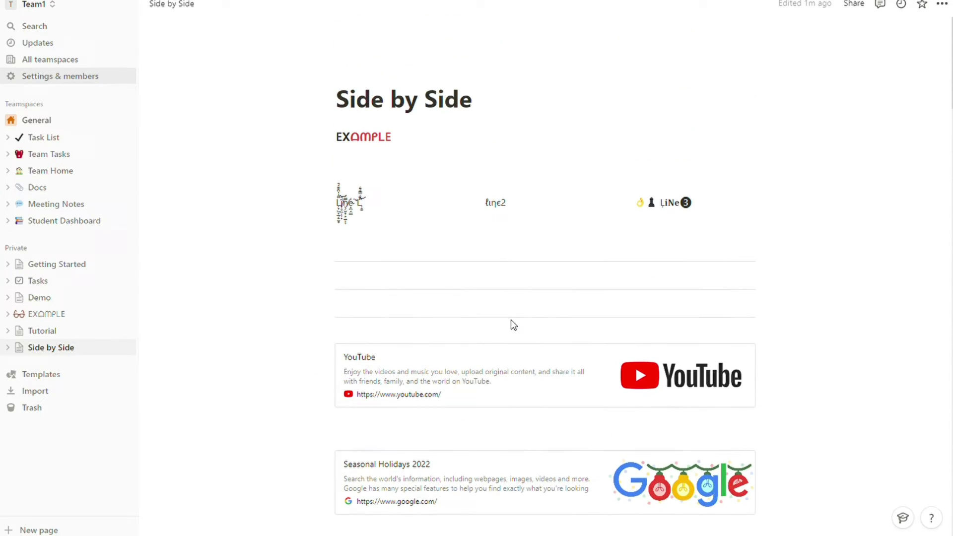
pyautogui.click(63, 315)
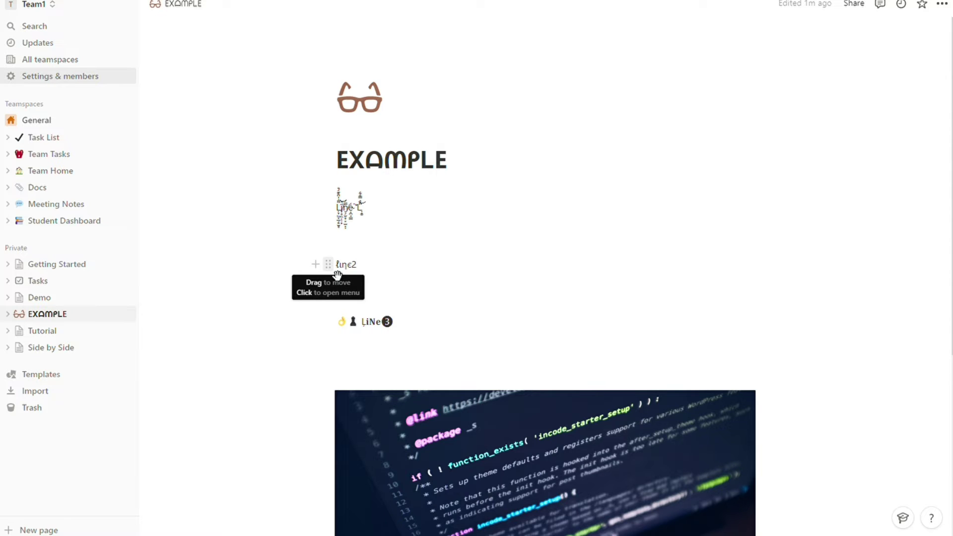
# - Place line2 in a column beside the first line, and LiNe3 in a third column
pyautogui.moveTo(337, 275)
pyautogui.mouseDown()
pyautogui.moveTo(478, 263)
pyautogui.moveTo(627, 220)
pyautogui.moveTo(628, 263)
pyautogui.moveTo(619, 248)
pyautogui.moveTo(619, 256)
pyautogui.moveTo(768, 213)
pyautogui.moveTo(744, 246)
pyautogui.moveTo(772, 219)
pyautogui.mouseUp()
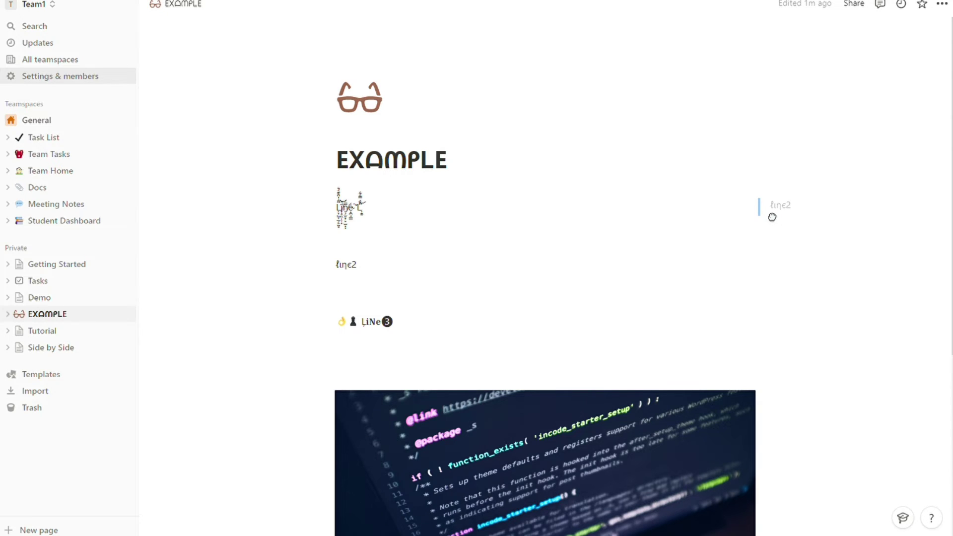
pyautogui.moveTo(773, 216); pyautogui.dragTo(771, 213)
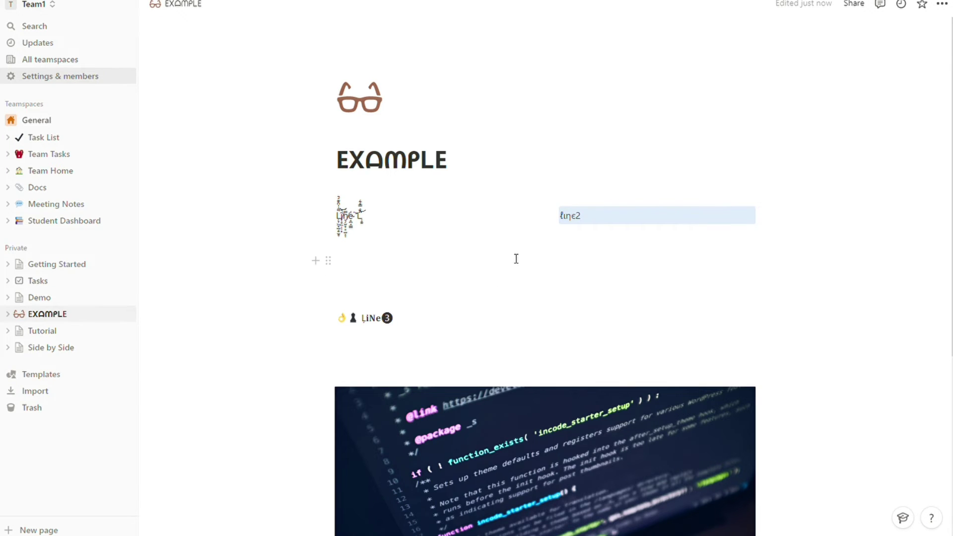
pyautogui.moveTo(329, 318); pyautogui.dragTo(801, 217)
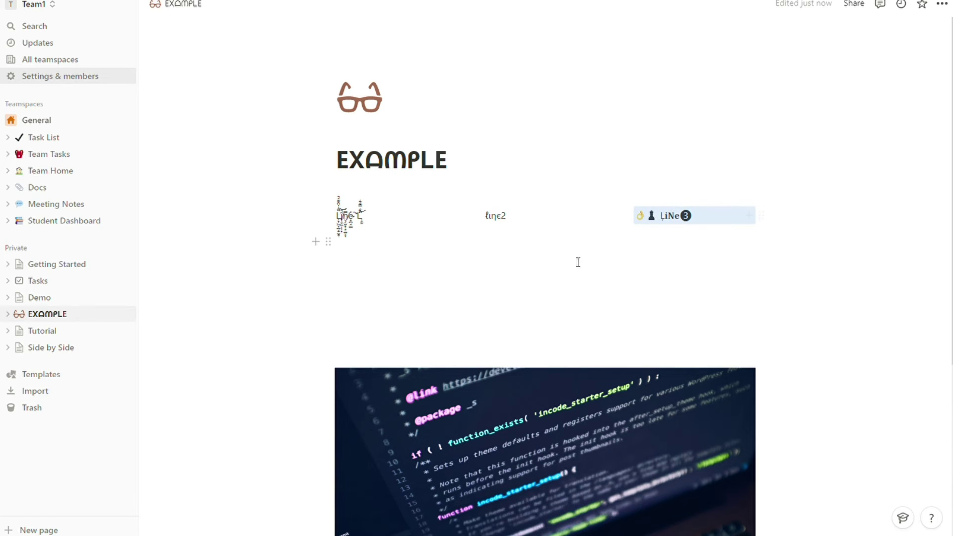
pyautogui.scroll(-2, 551, 283)
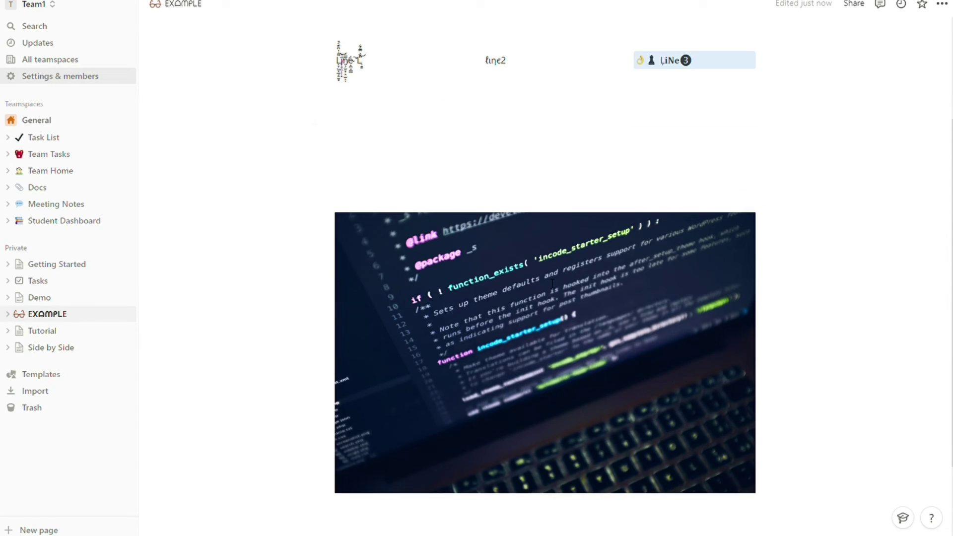
pyautogui.scroll(-2, 549, 283)
pyautogui.scroll(4, 548, 283)
# - Add paragraphs below the columns and narrow the first two columns to widen LiNe3's
pyautogui.click(522, 310)
pyautogui.write('d')
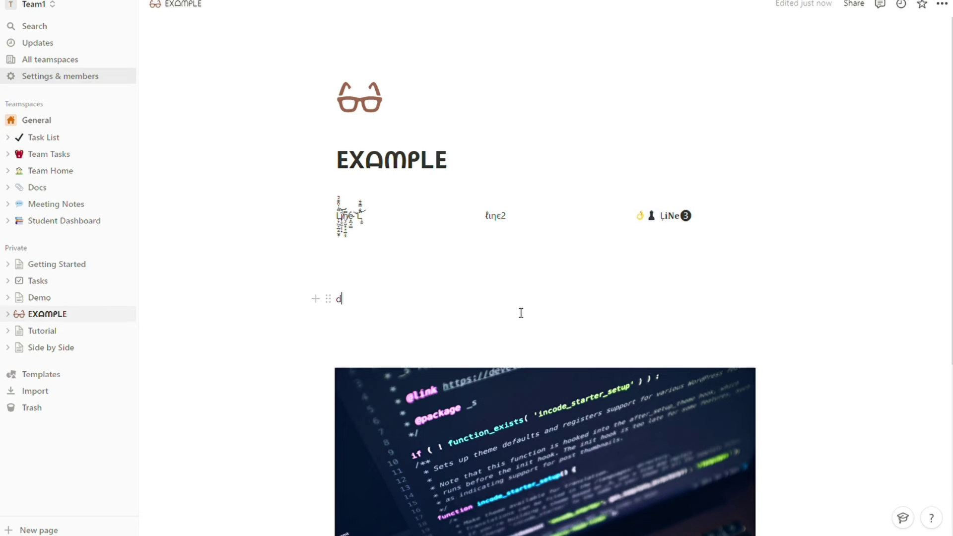
pyautogui.write('tyhtjth')
pyautogui.write('gdfhfdh fgdg')
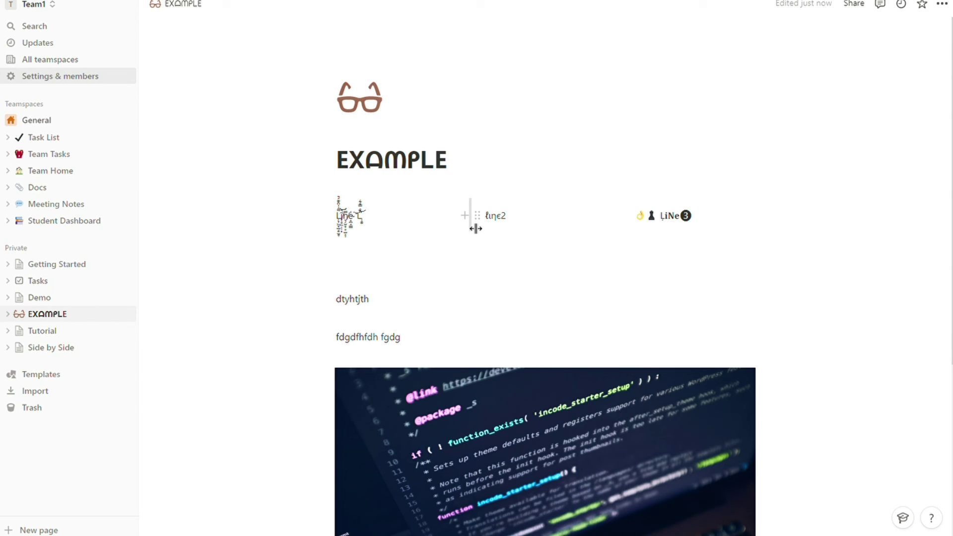
pyautogui.moveTo(476, 229); pyautogui.dragTo(431, 236)
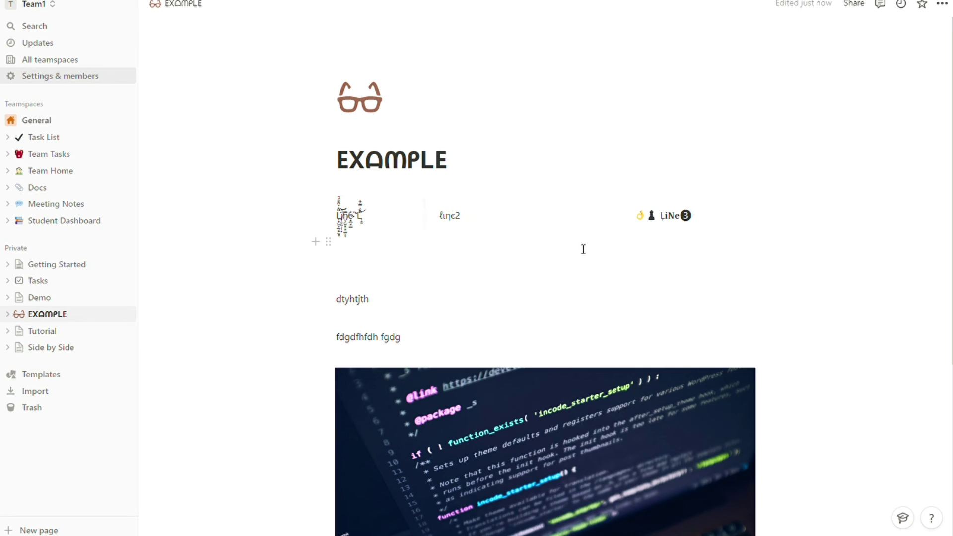
pyautogui.moveTo(625, 229); pyautogui.dragTo(529, 229)
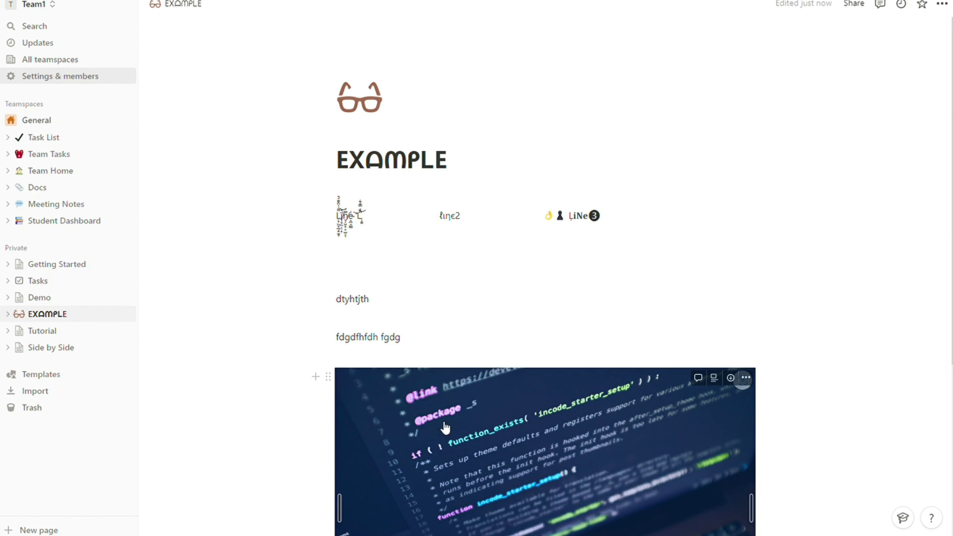
# - Put both paragraphs and the code image beneath LiNe3, deleting the empty lines
pyautogui.moveTo(409, 352); pyautogui.dragTo(406, 342)
pyautogui.moveTo(391, 311); pyautogui.dragTo(391, 307)
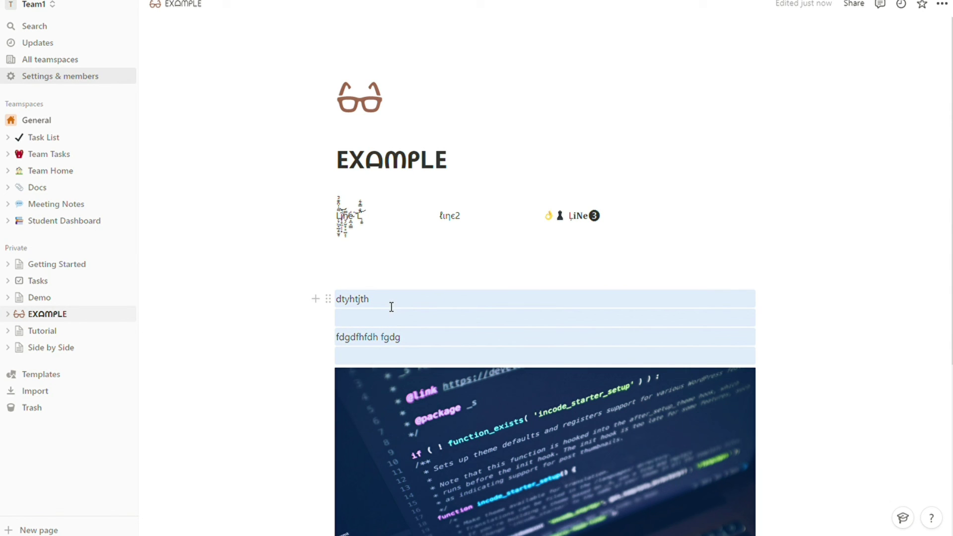
pyautogui.moveTo(328, 300)
pyautogui.mouseDown()
pyautogui.moveTo(592, 251)
pyautogui.moveTo(585, 228)
pyautogui.mouseUp()
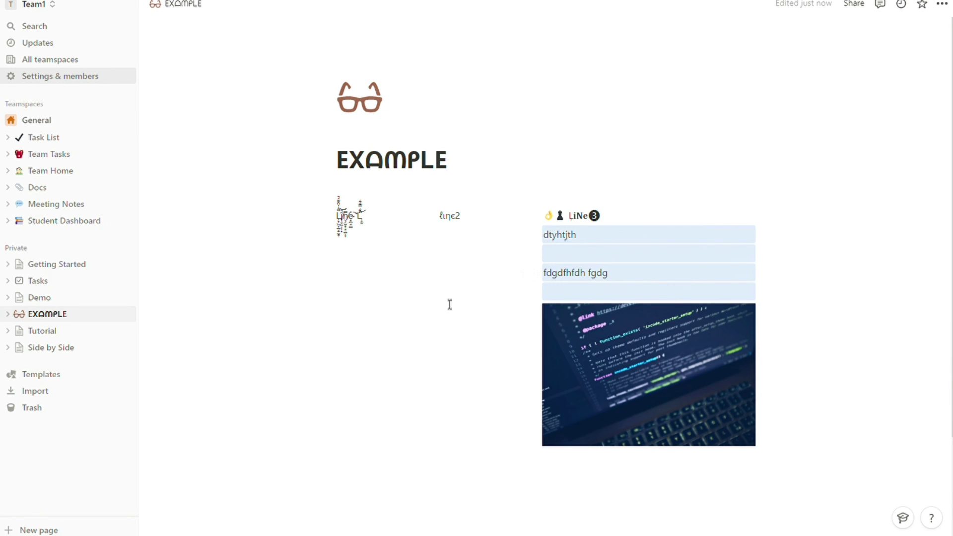
pyautogui.click(574, 297)
pyautogui.press('BackSpace')
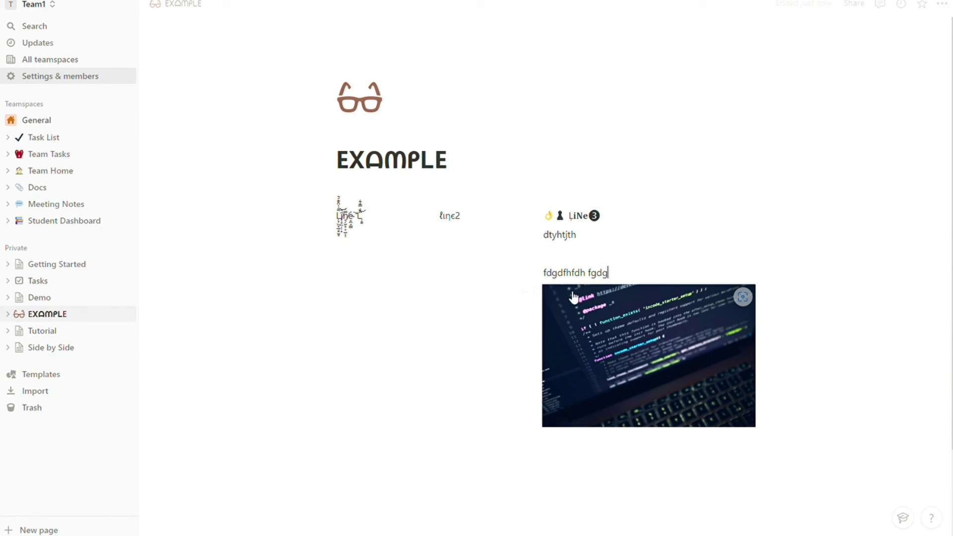